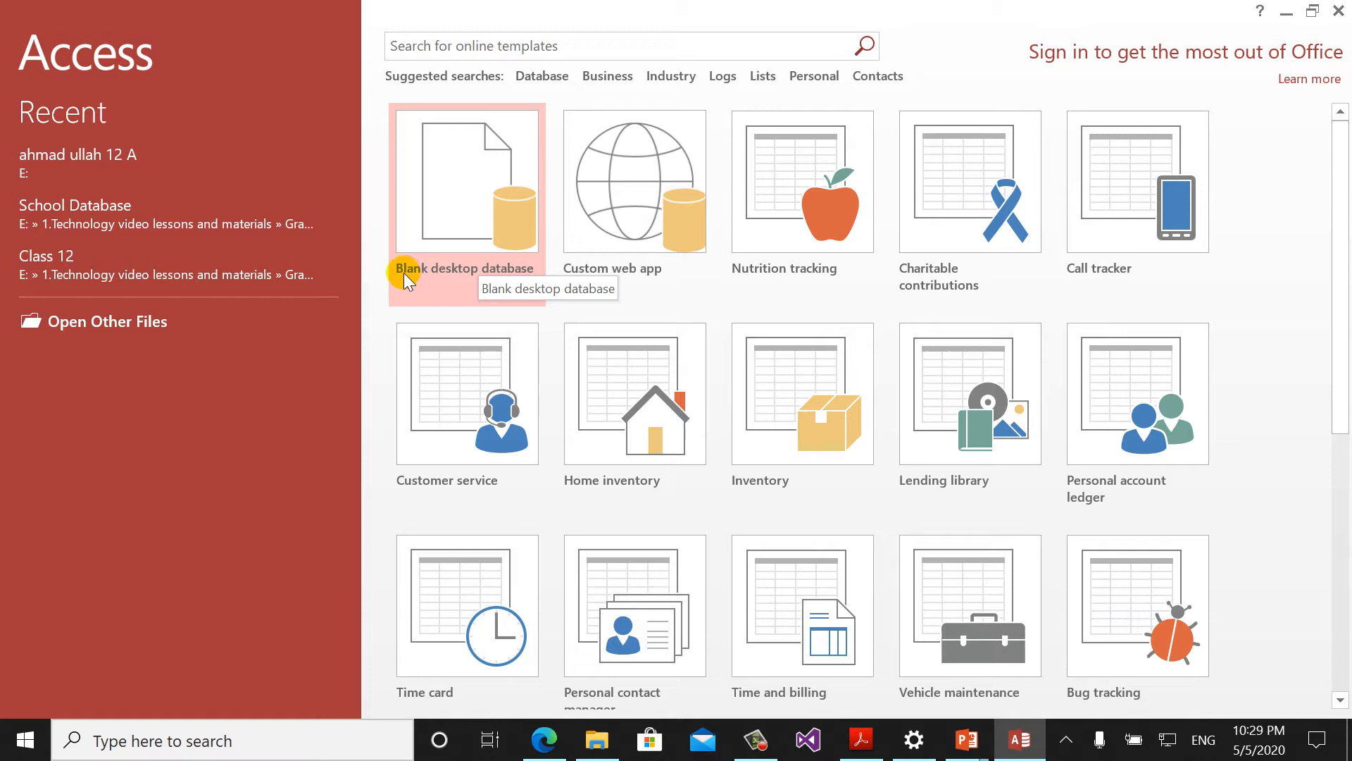
- Start a blank desktop database named 'Working file one' in E:\1. Video lessons and presentations 2020\Grade 10
left_click(483, 211)
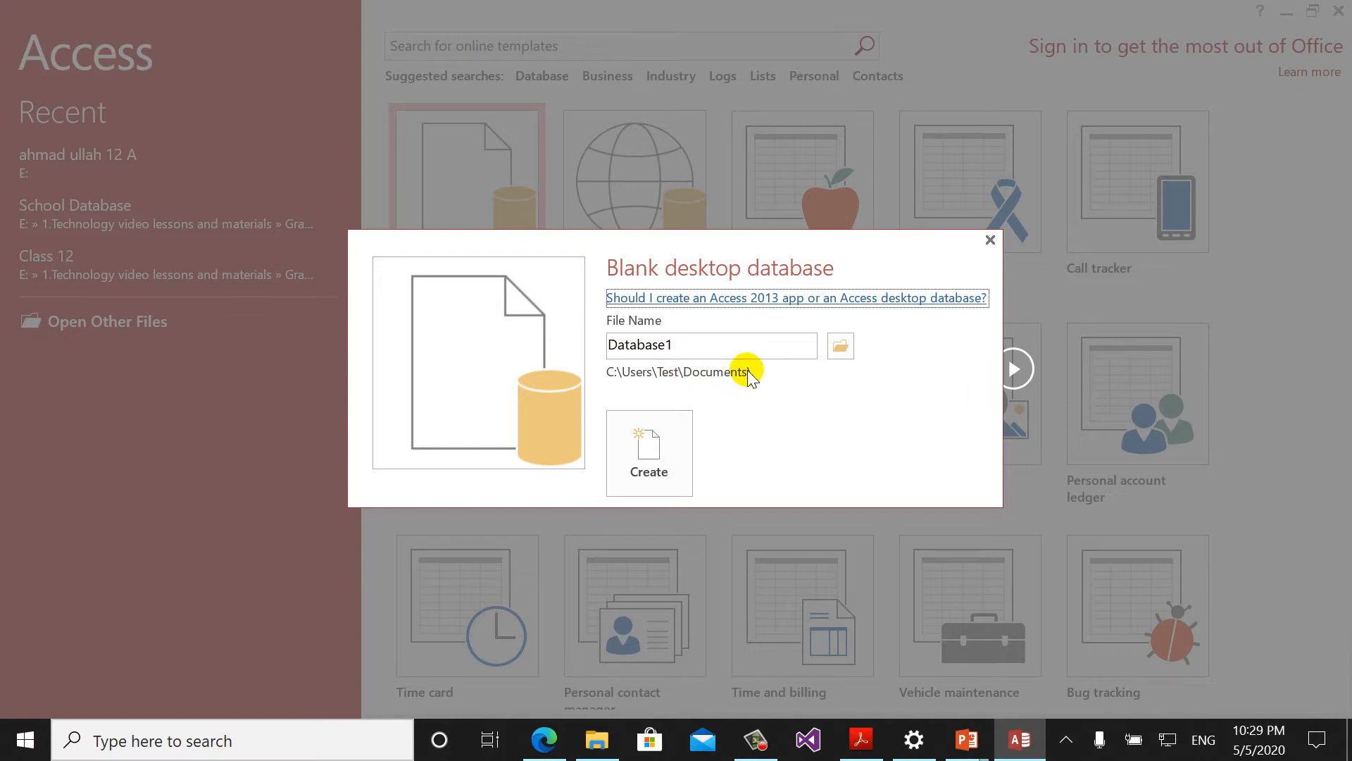
left_click(843, 345)
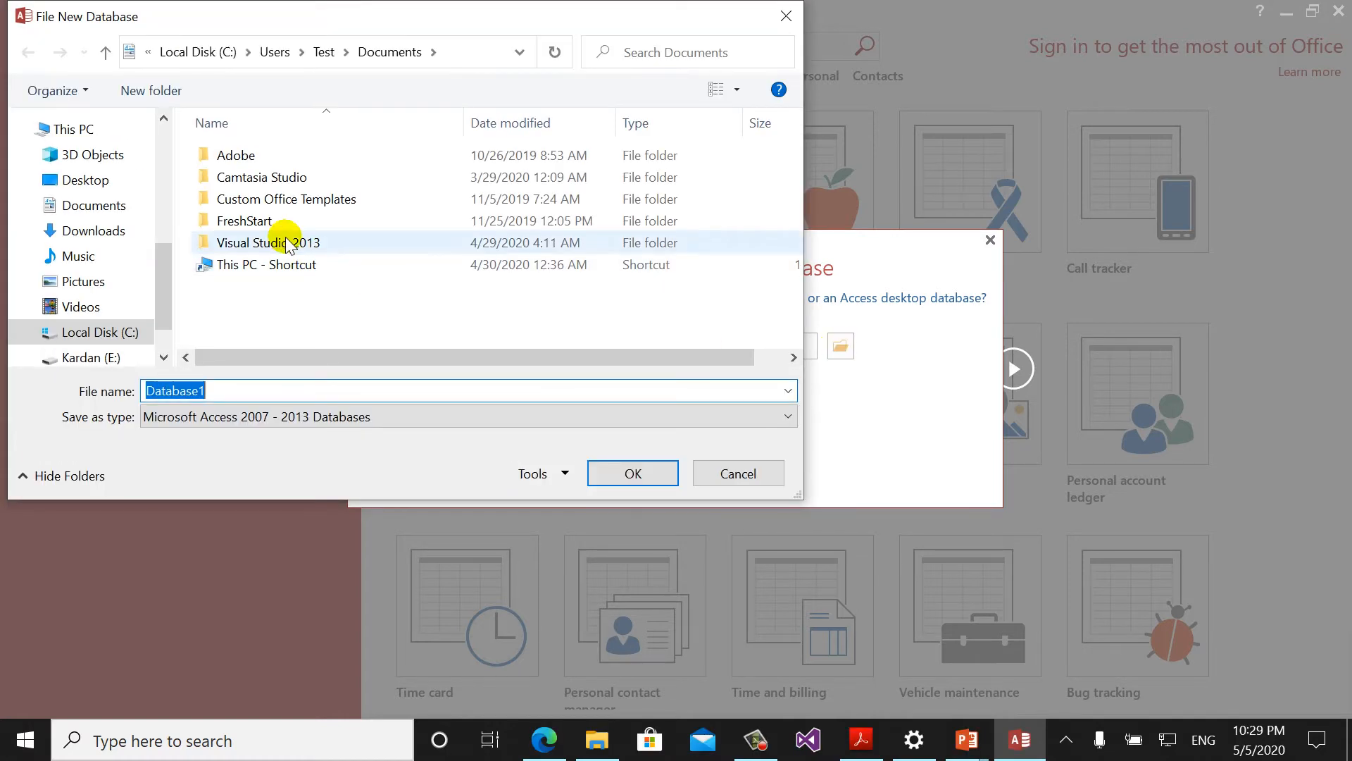
left_click(102, 357)
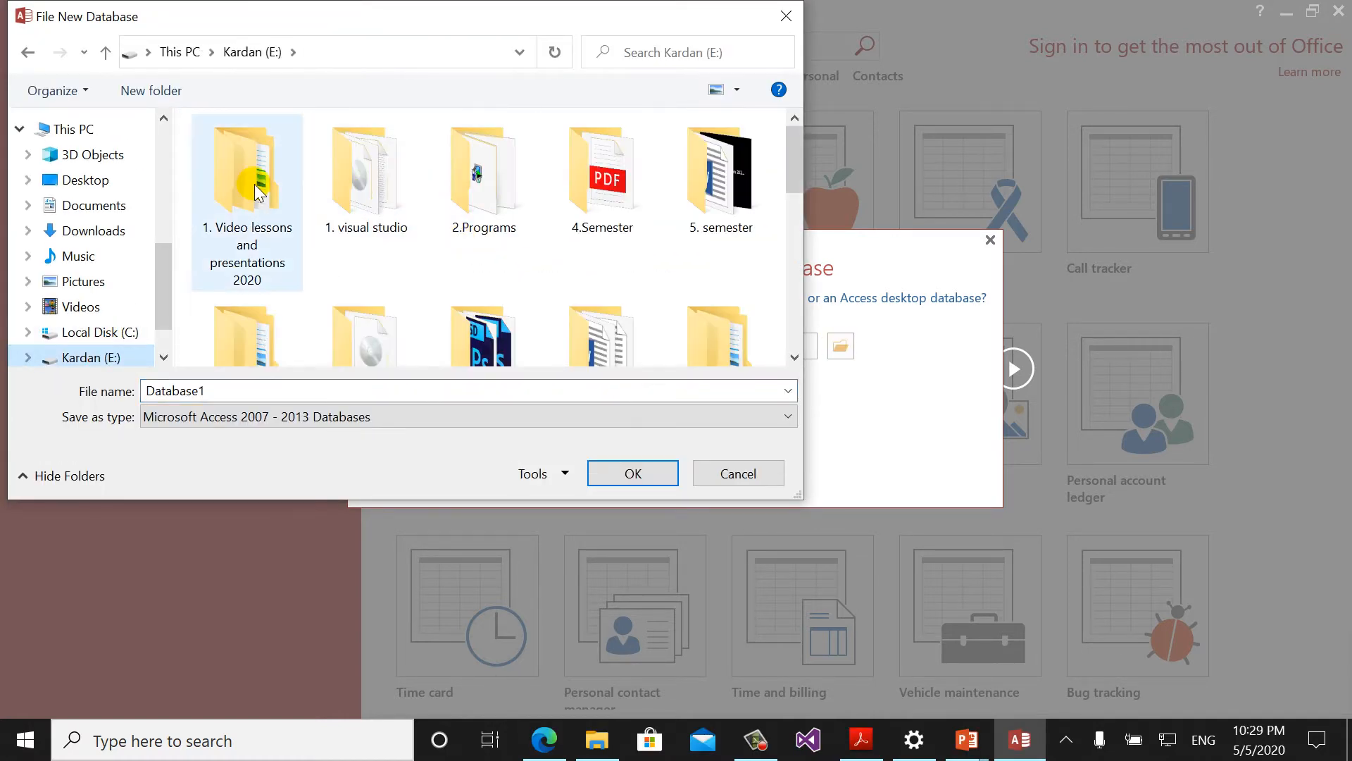
double_click(255, 185)
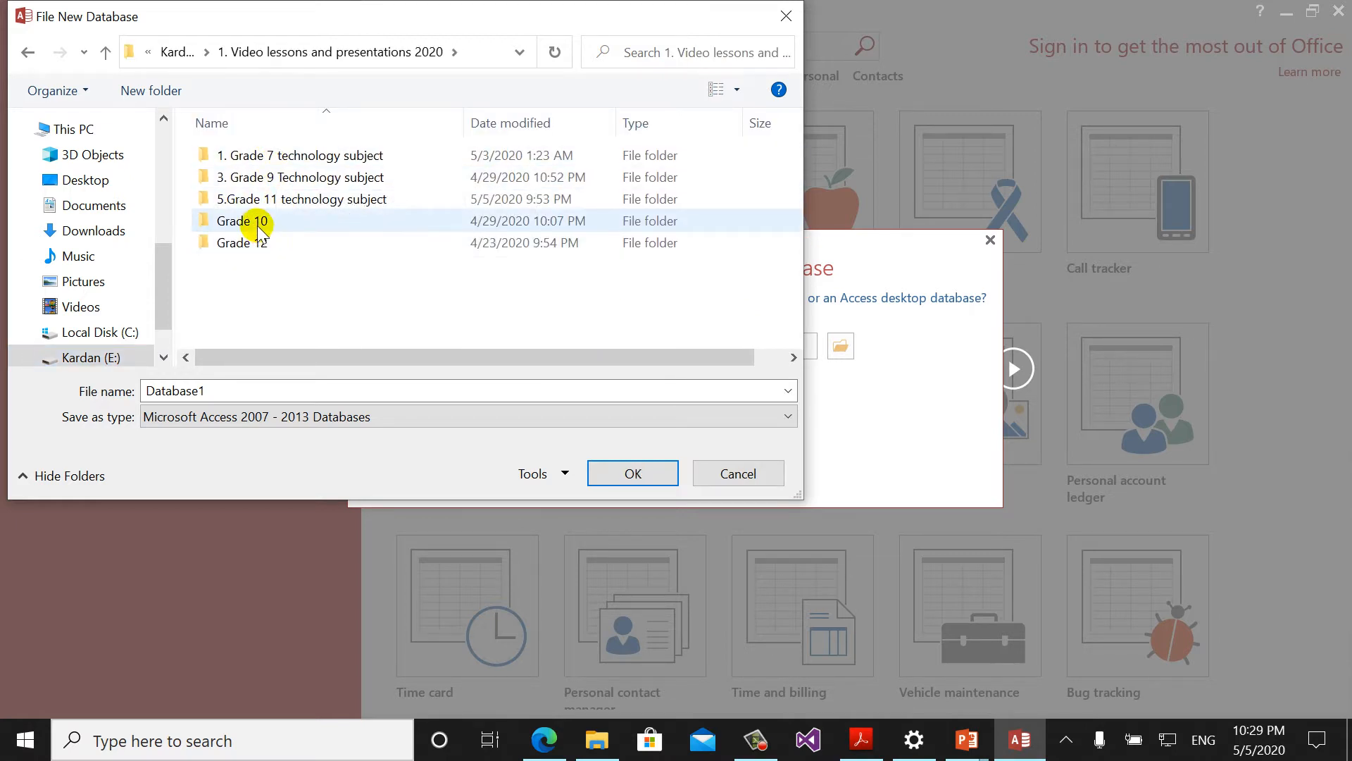
double_click(259, 221)
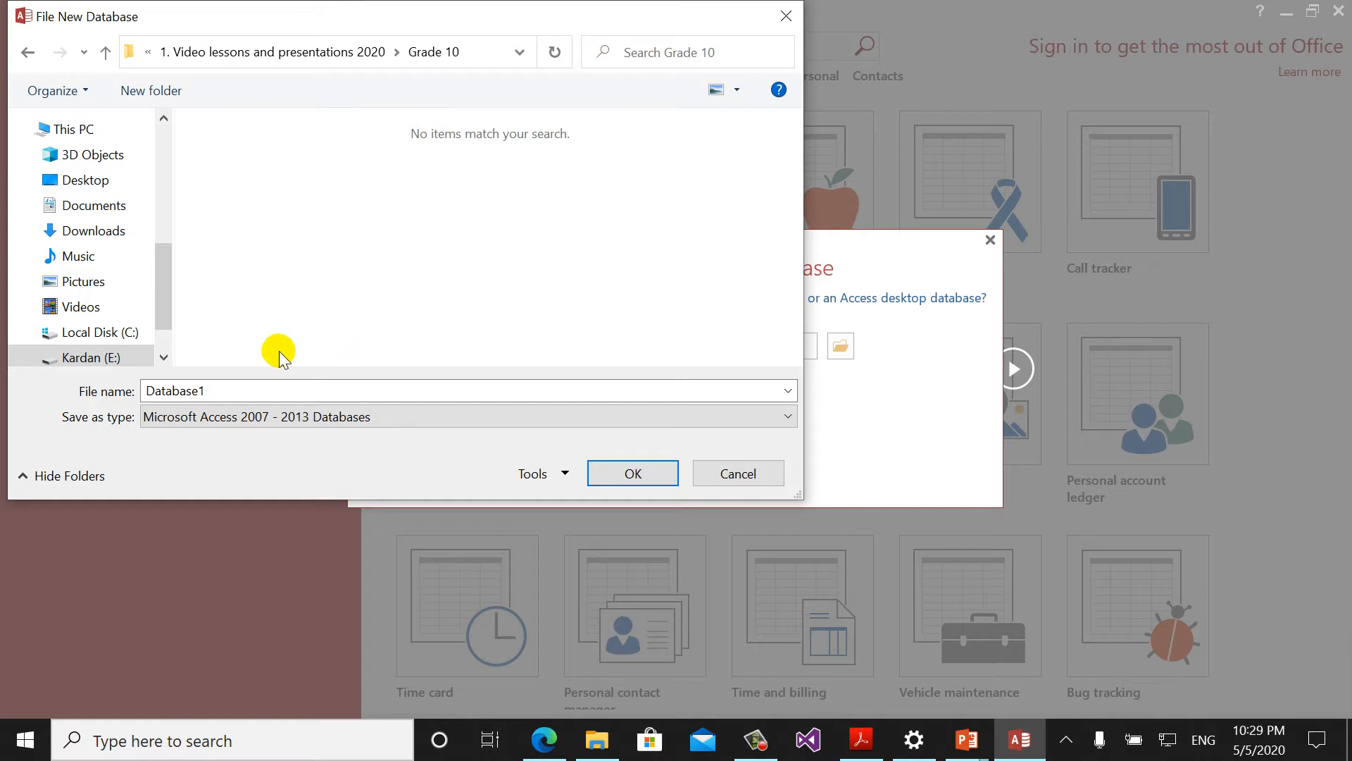
double_click(238, 397)
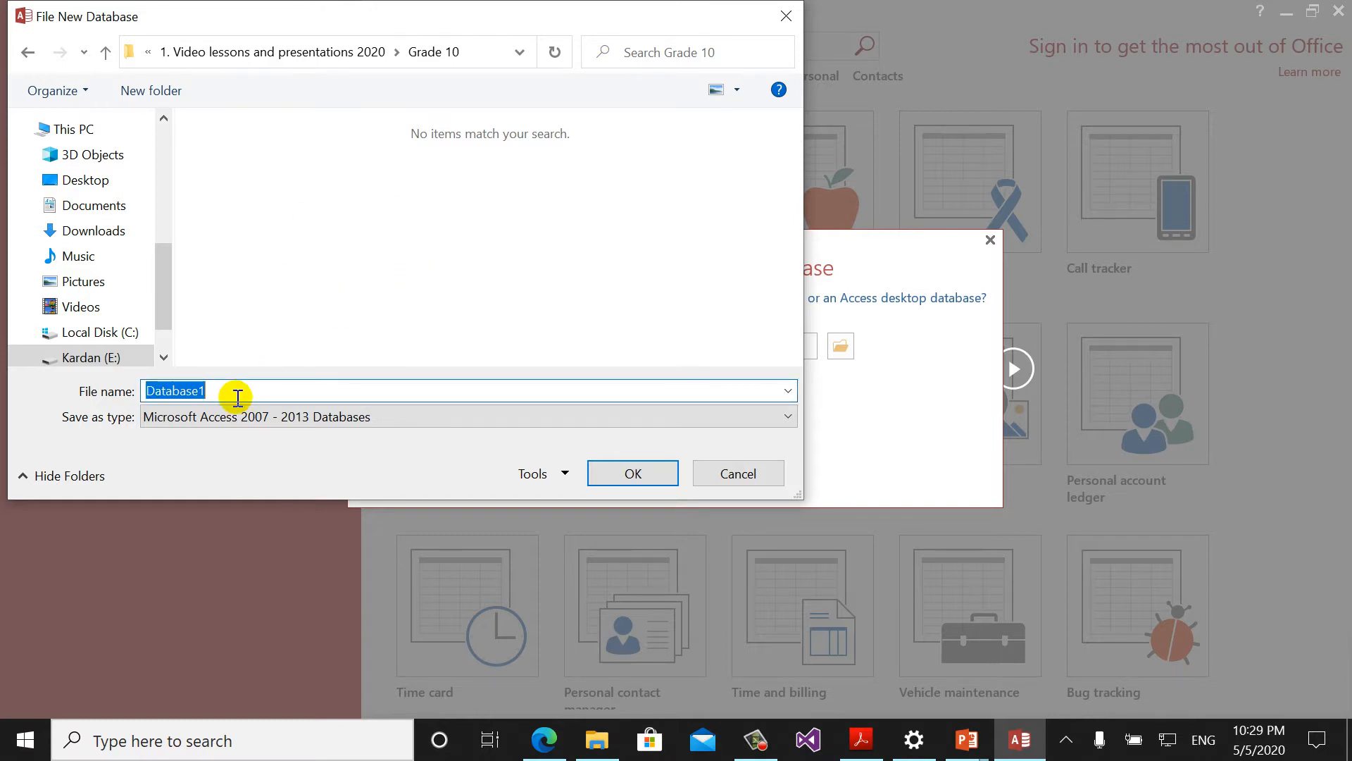
type("W")
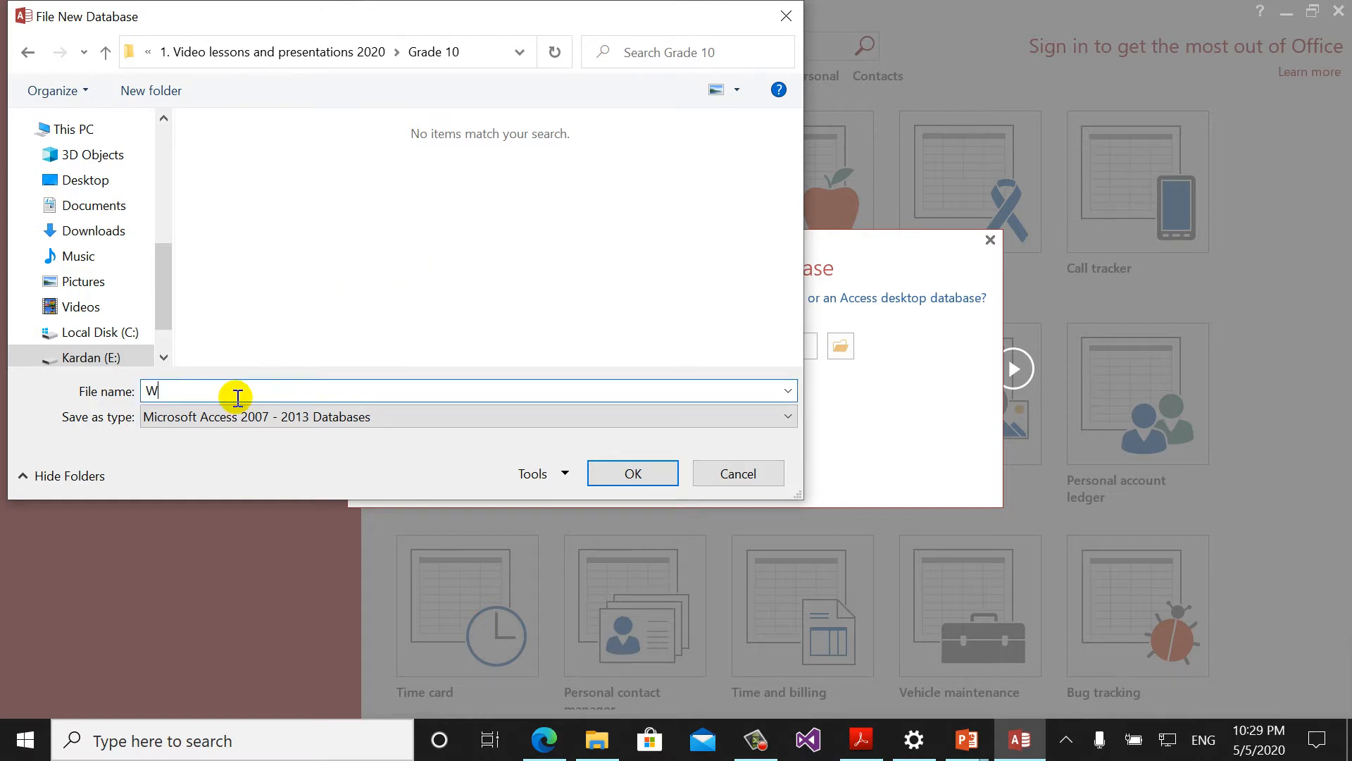
type("orking ")
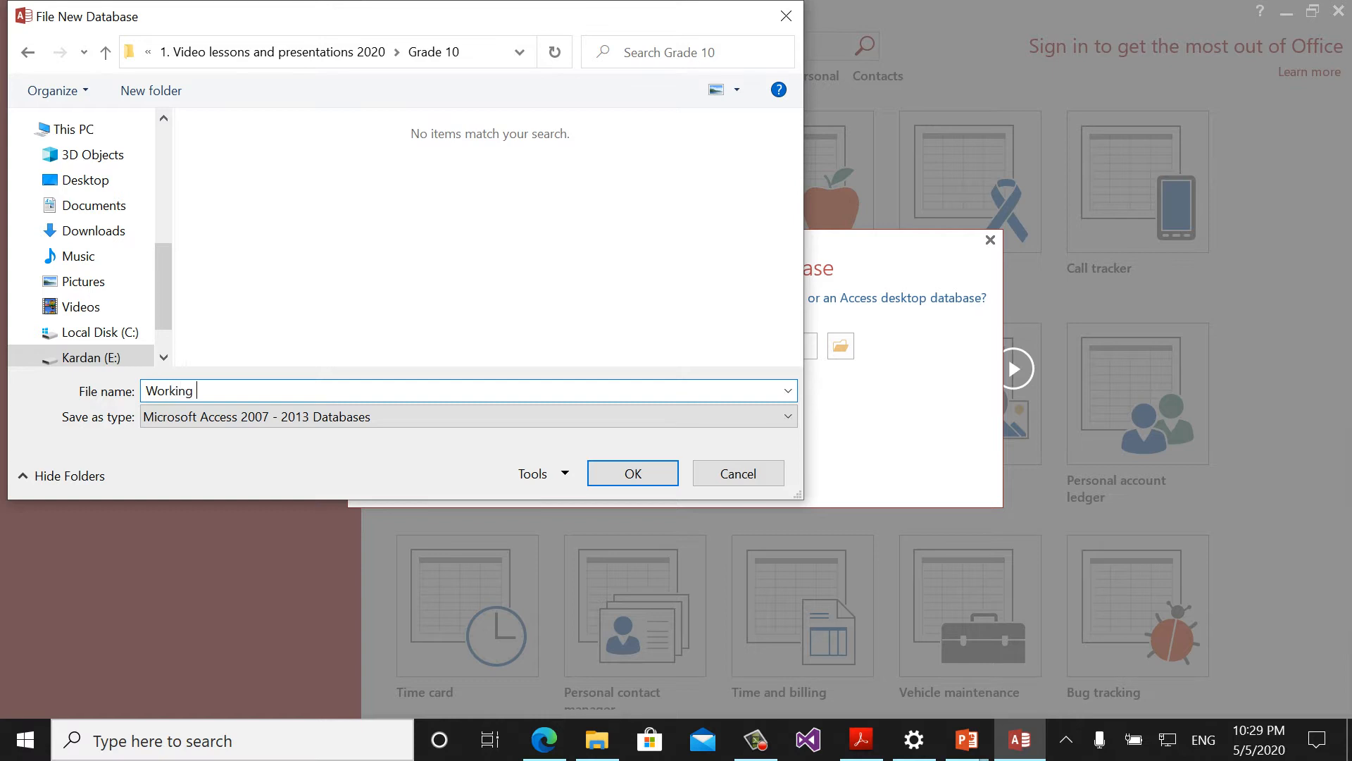
type("file one")
left_click(650, 474)
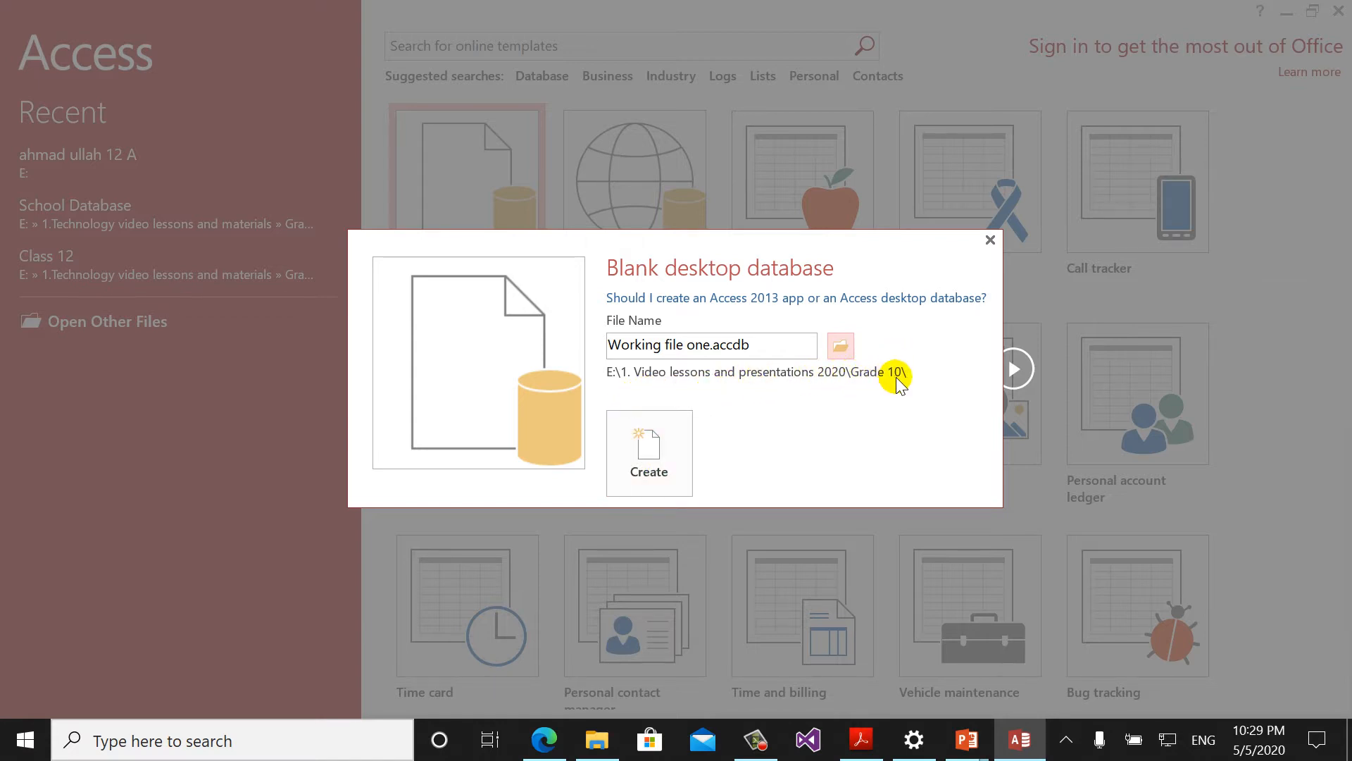
- Create the database and add a Short Text field named 'Name' to Table1
left_click(647, 464)
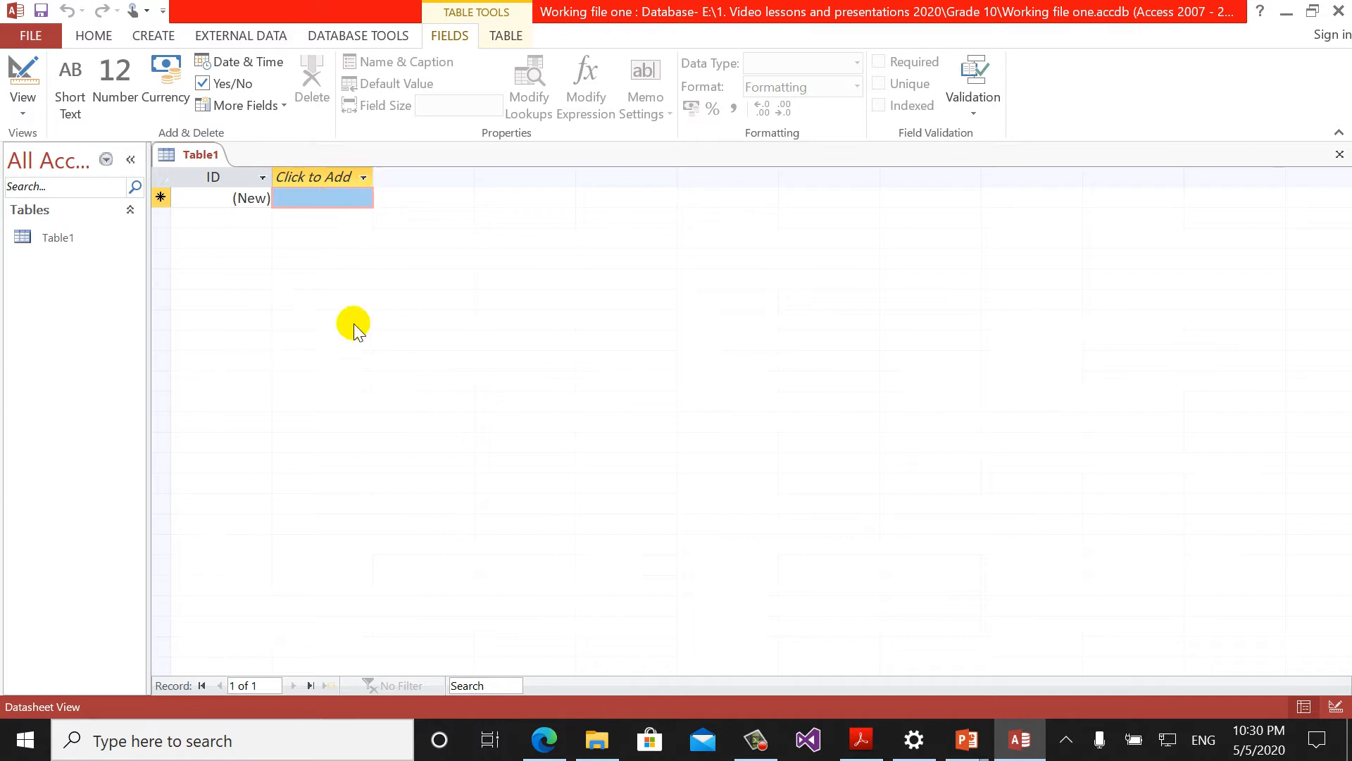
left_click(311, 176)
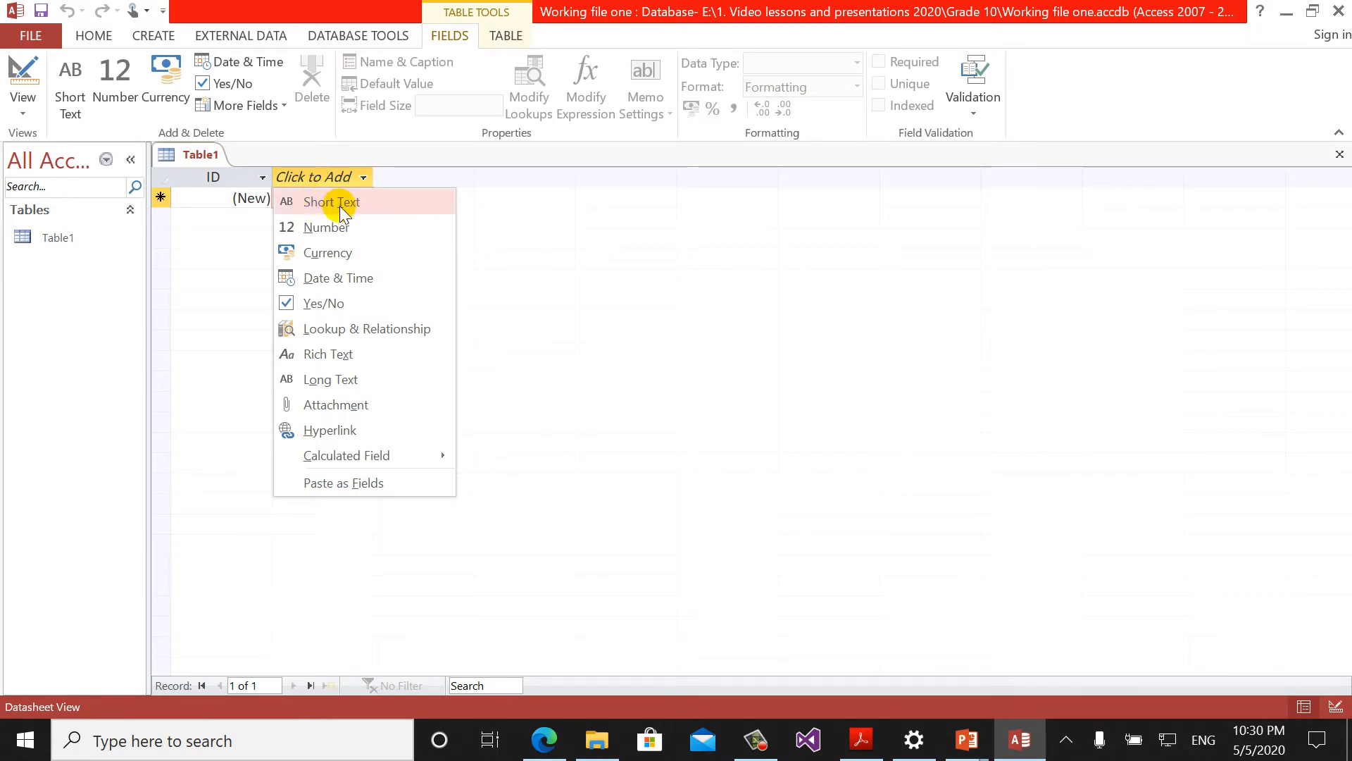
left_click(358, 206)
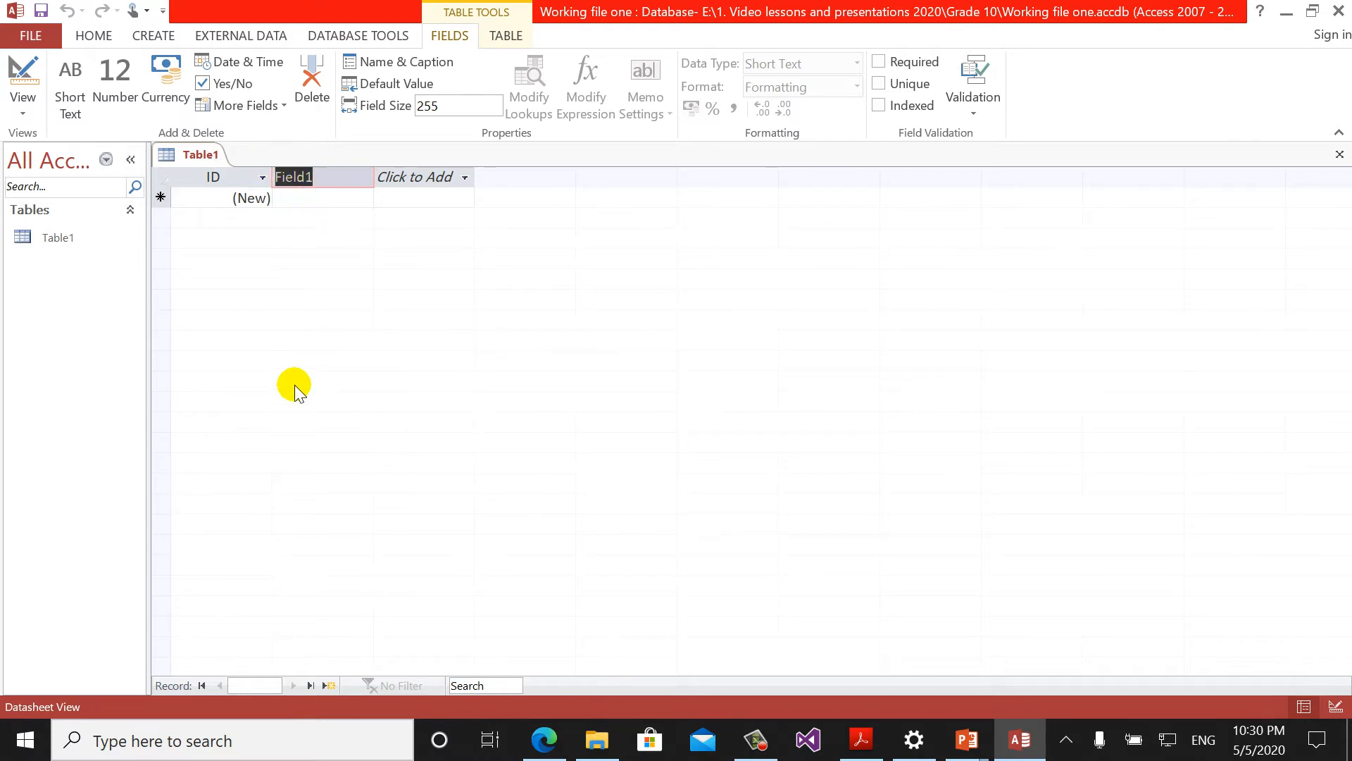
type("Name")
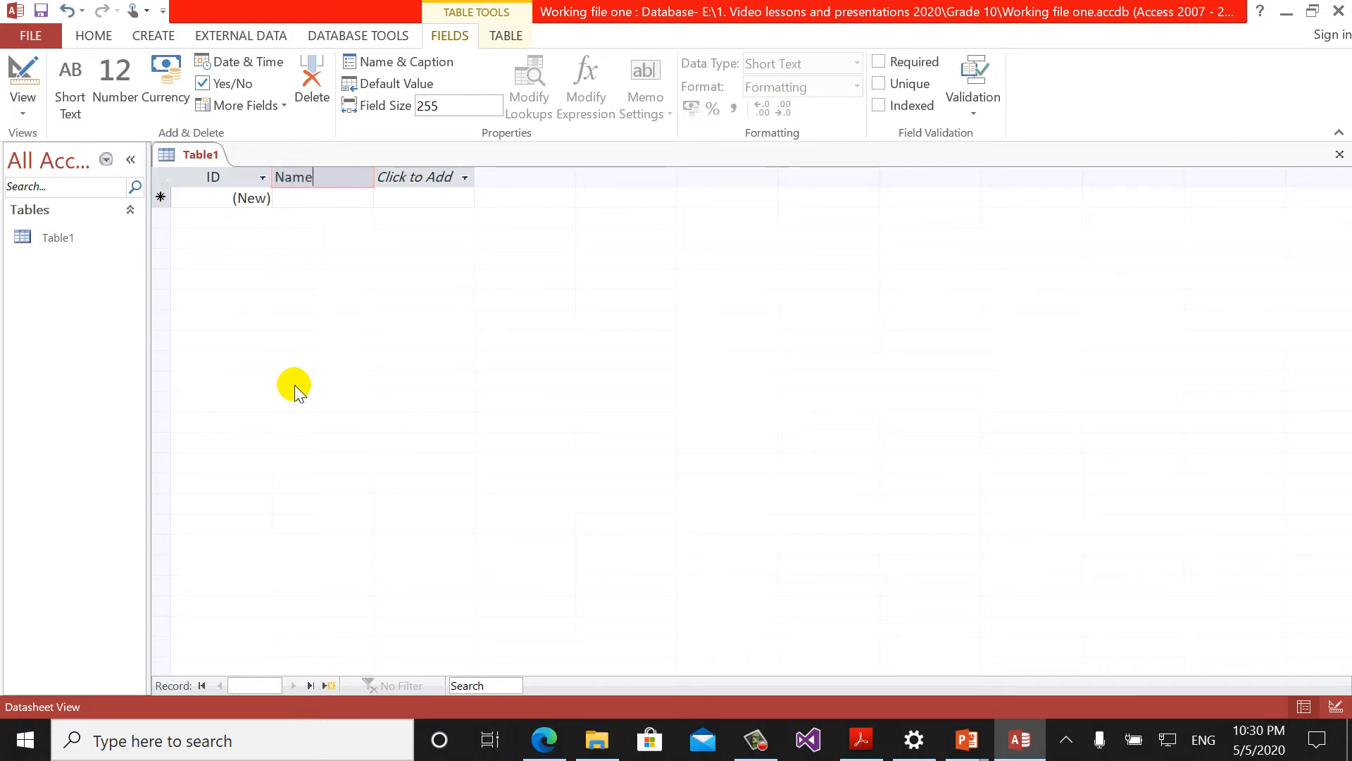
key("Return")
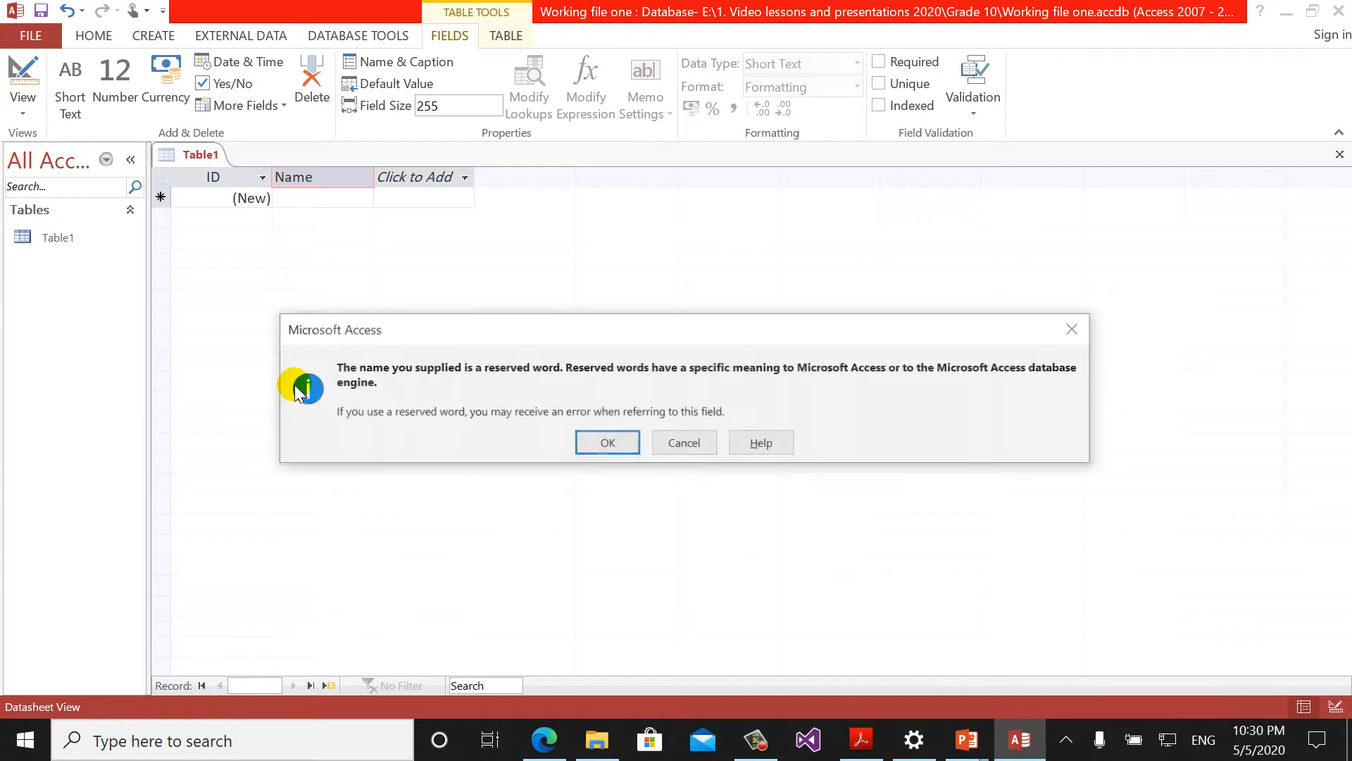
- Dismiss the reserved-word warning, add a Number field named 'Phone', and select the Name cell
left_click(607, 442)
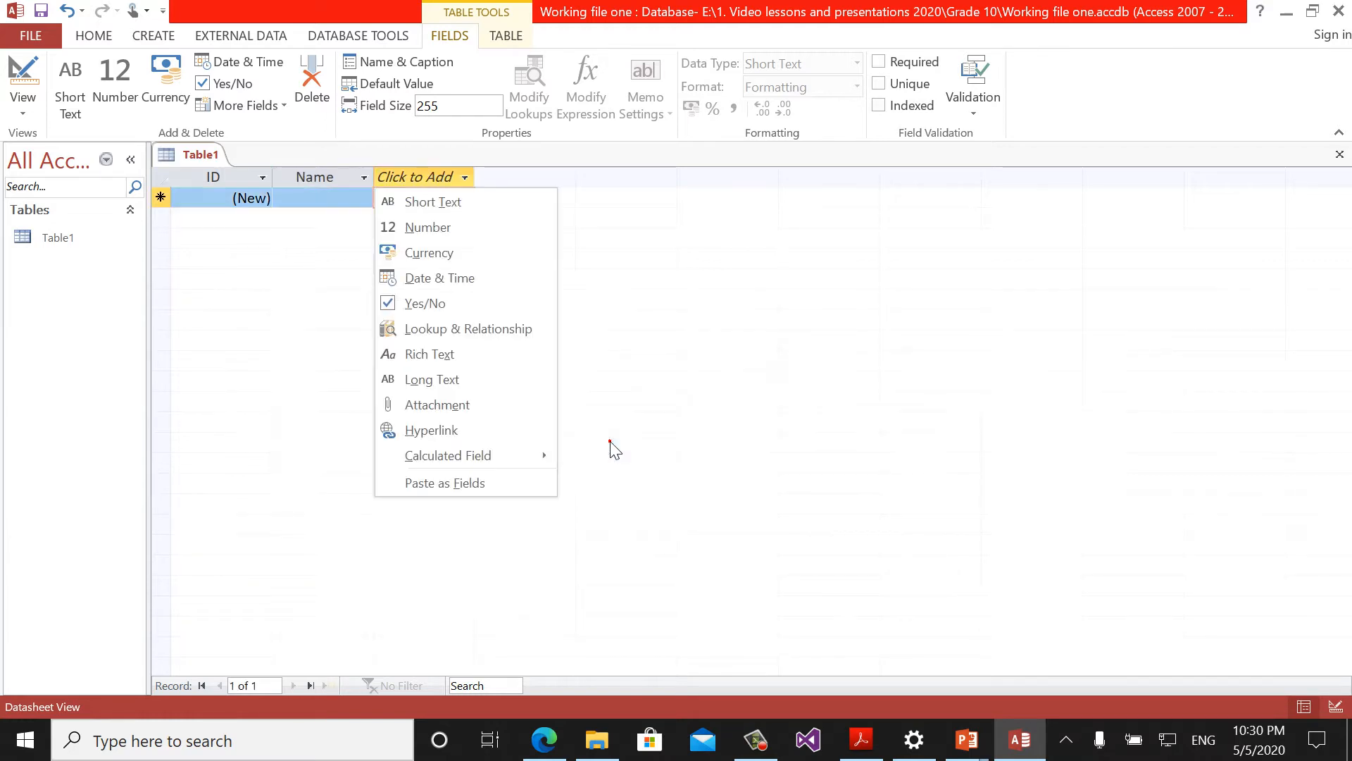
left_click(420, 229)
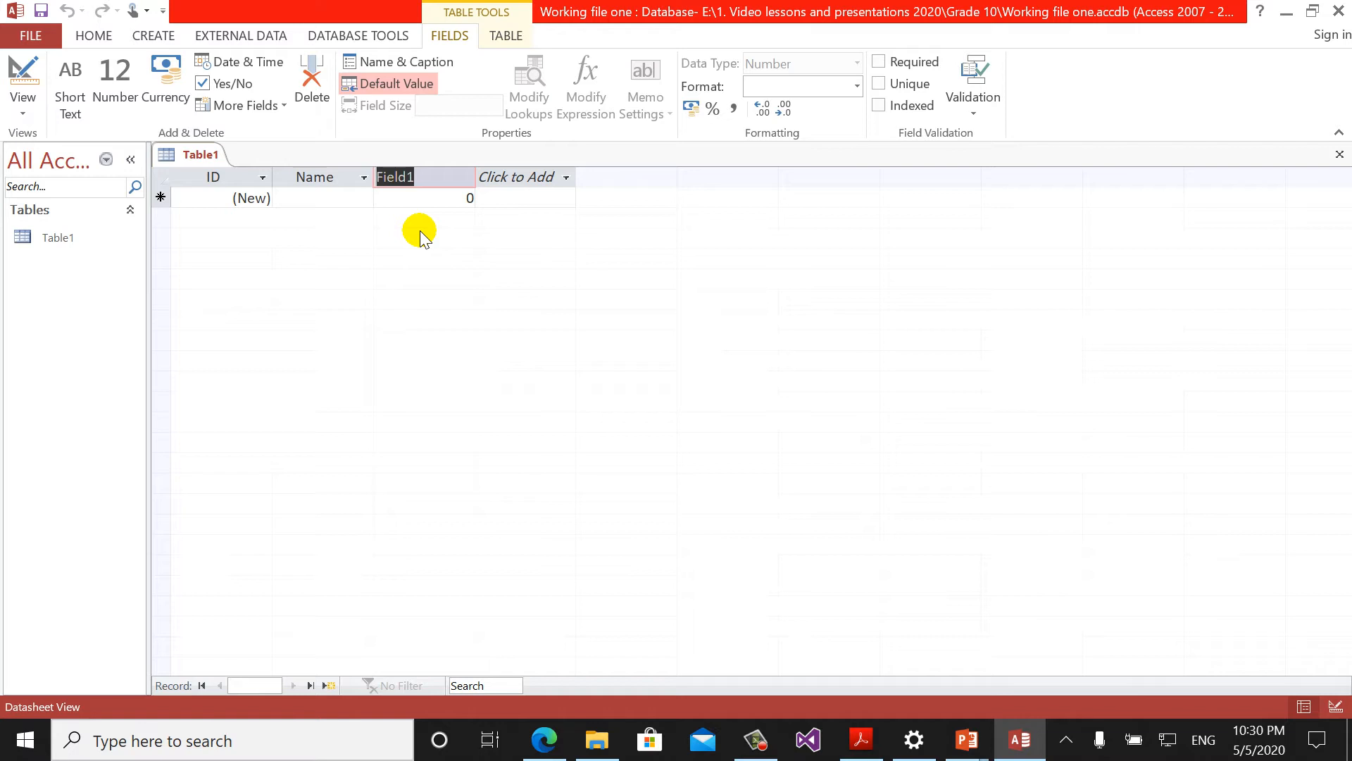
type("Phone")
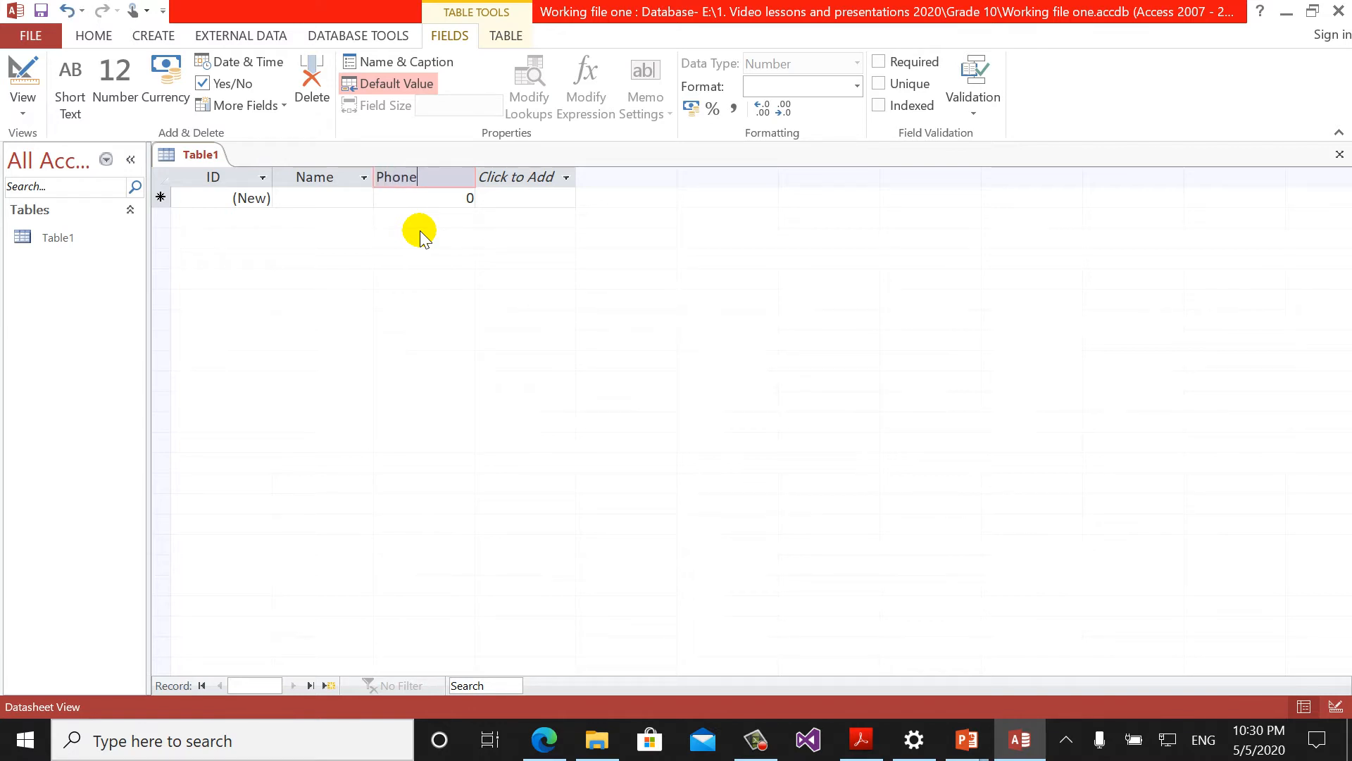
key("Return")
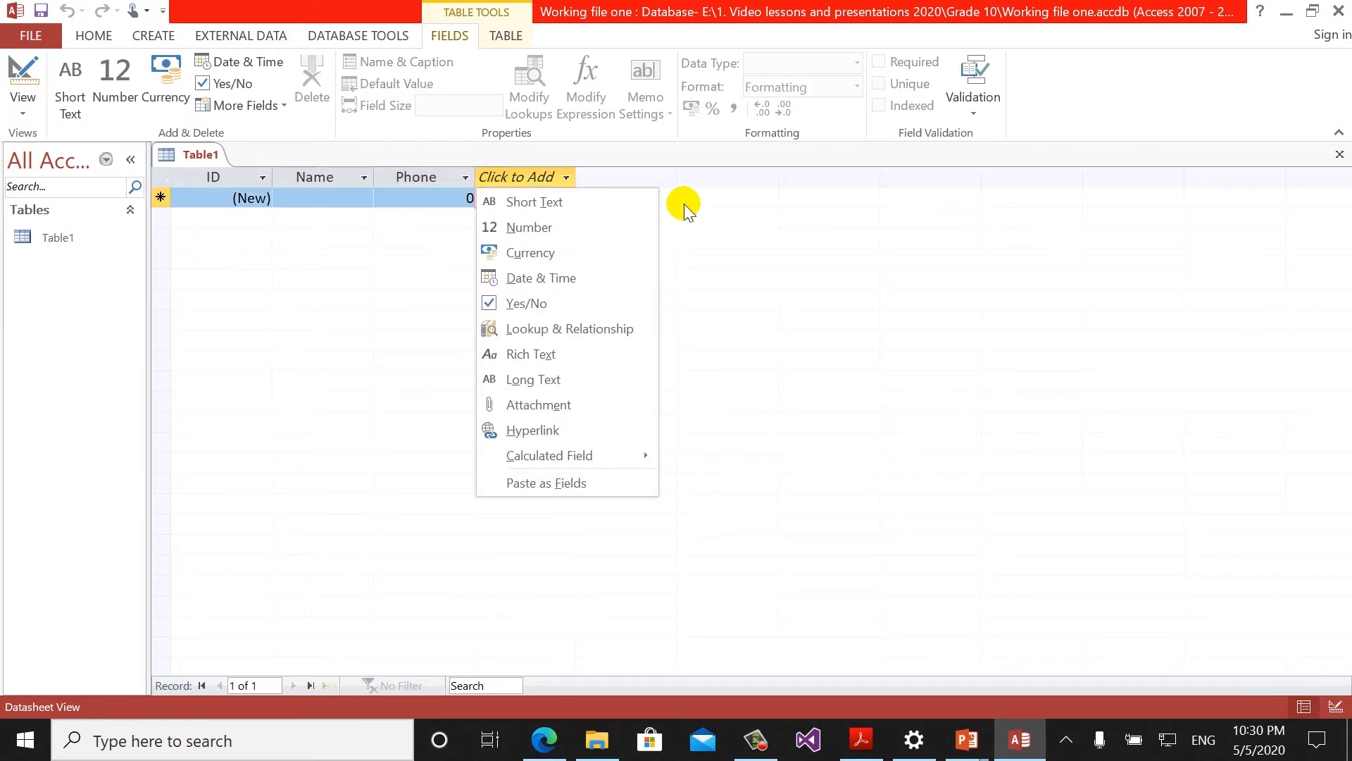
key("Escape")
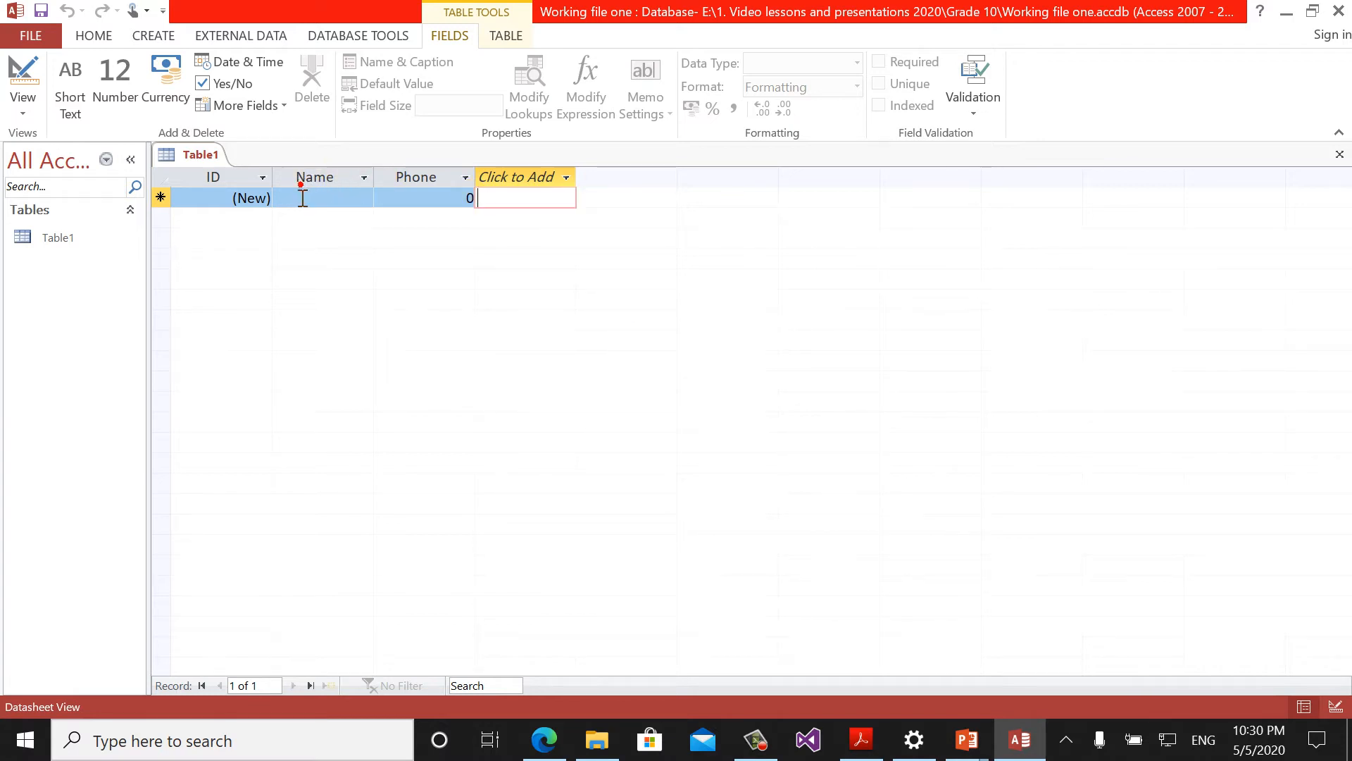
left_click(301, 197)
left_click(324, 203)
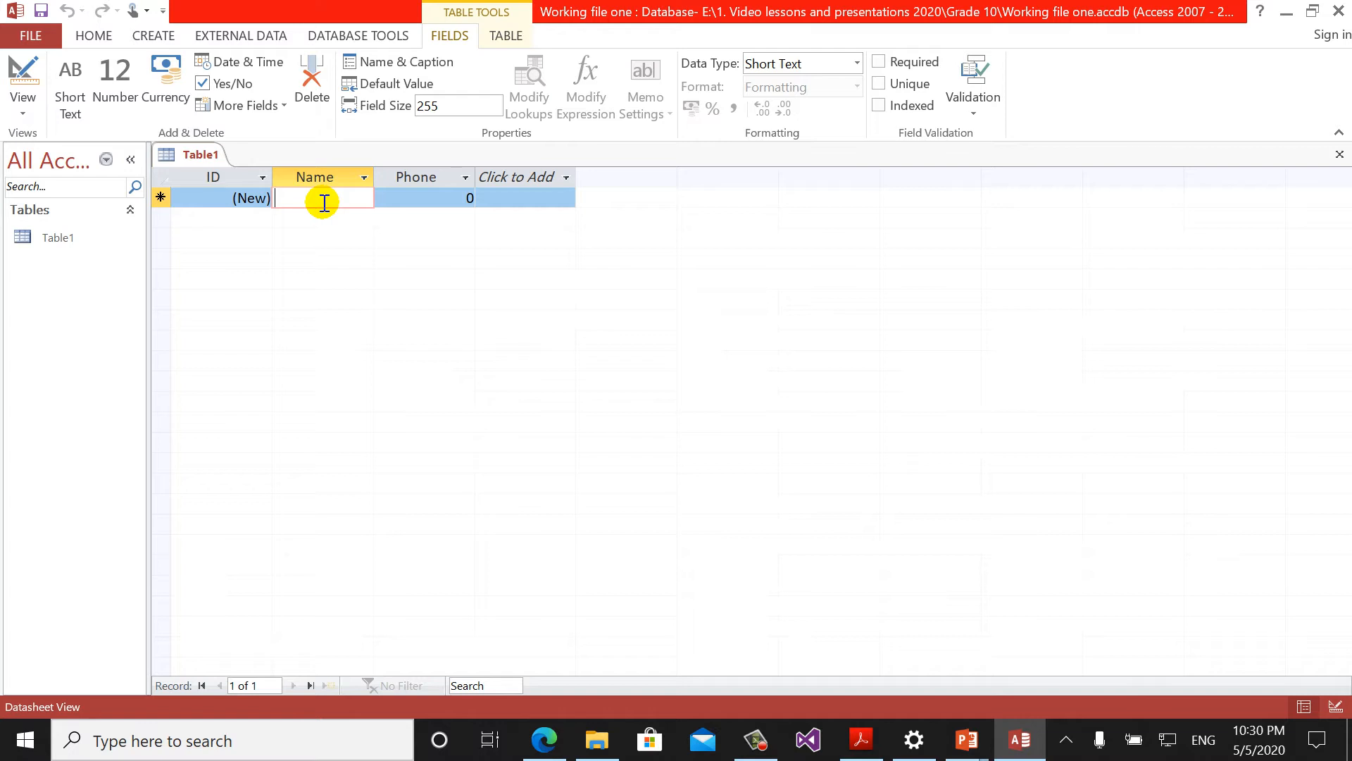
- Type the person's first name into the Name cell of the first record
type("k")
key("BackSpace")
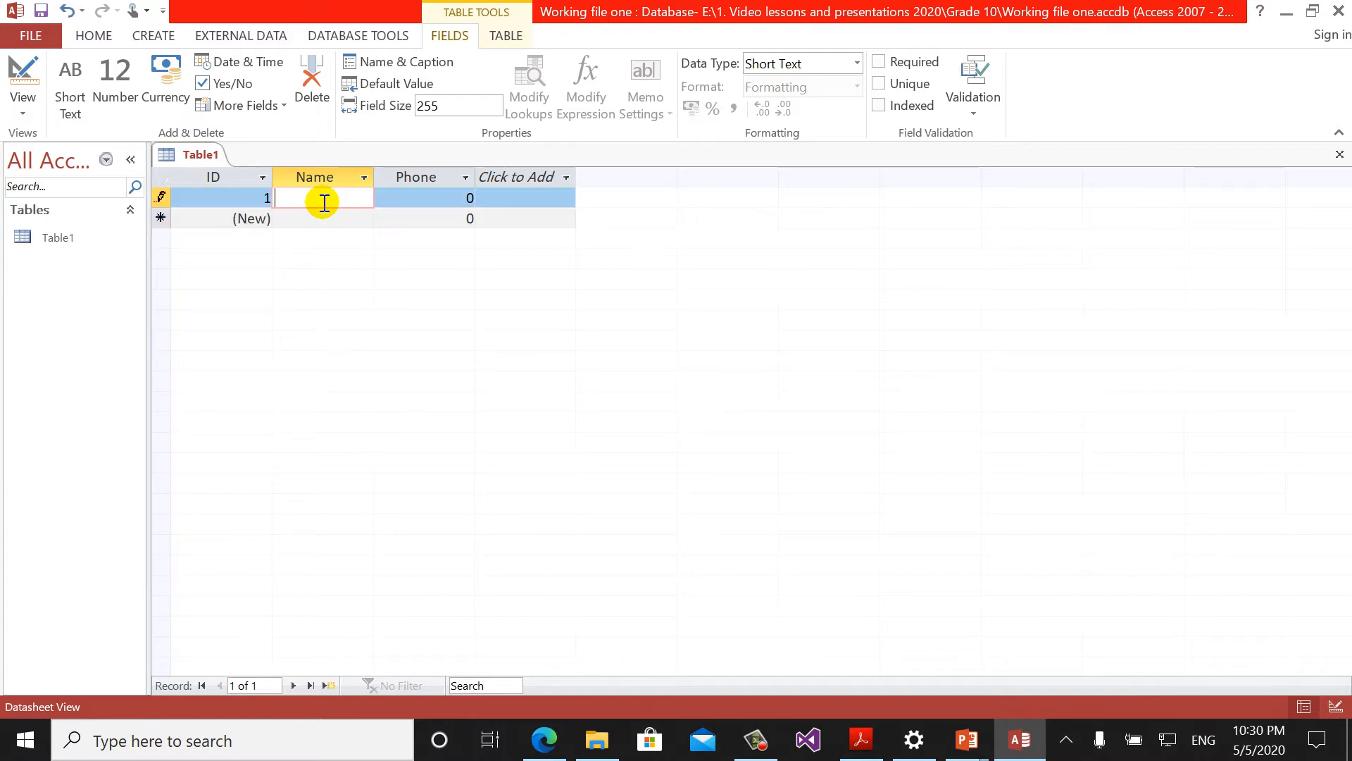
key("Tab")
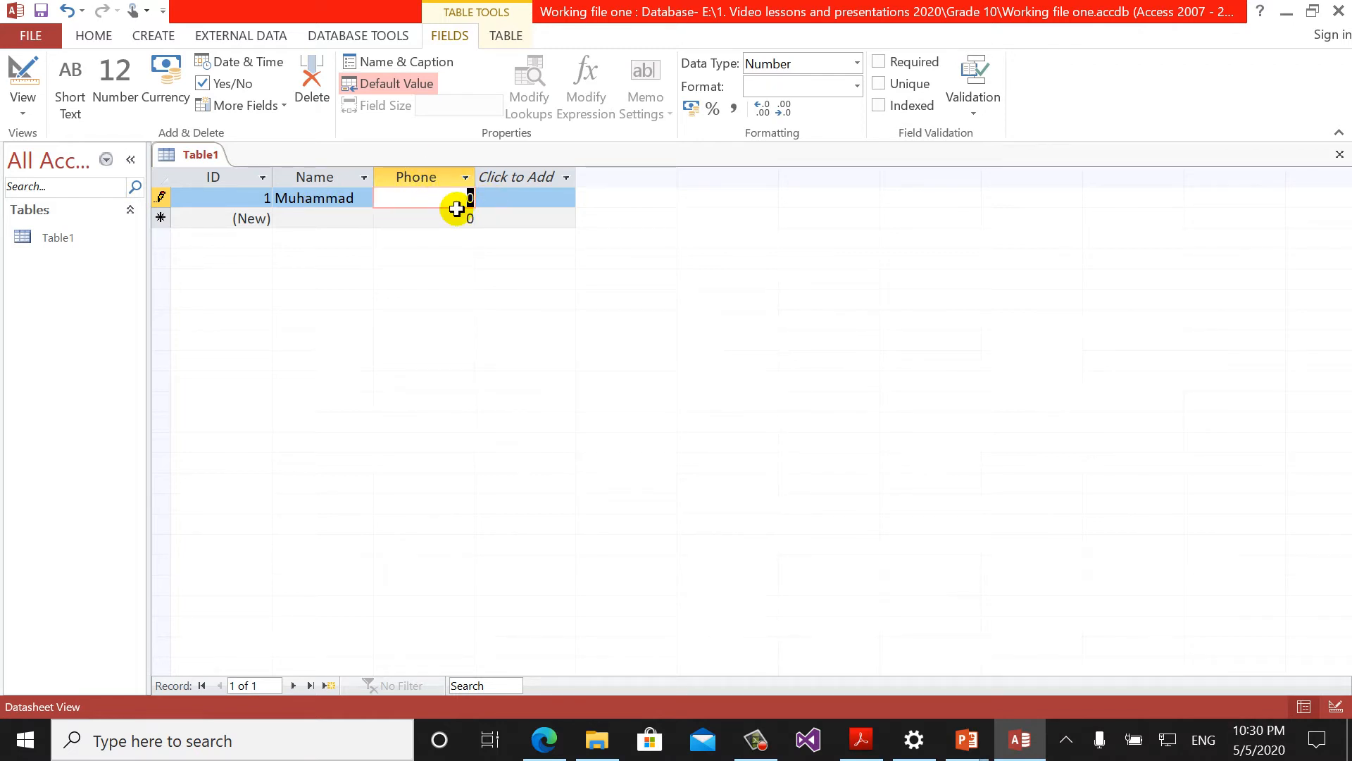
- Enter the phone number in the Phone field, save the record, and return to PowerPoint
type("jh")
key("BackSpace")
key("BackSpace")
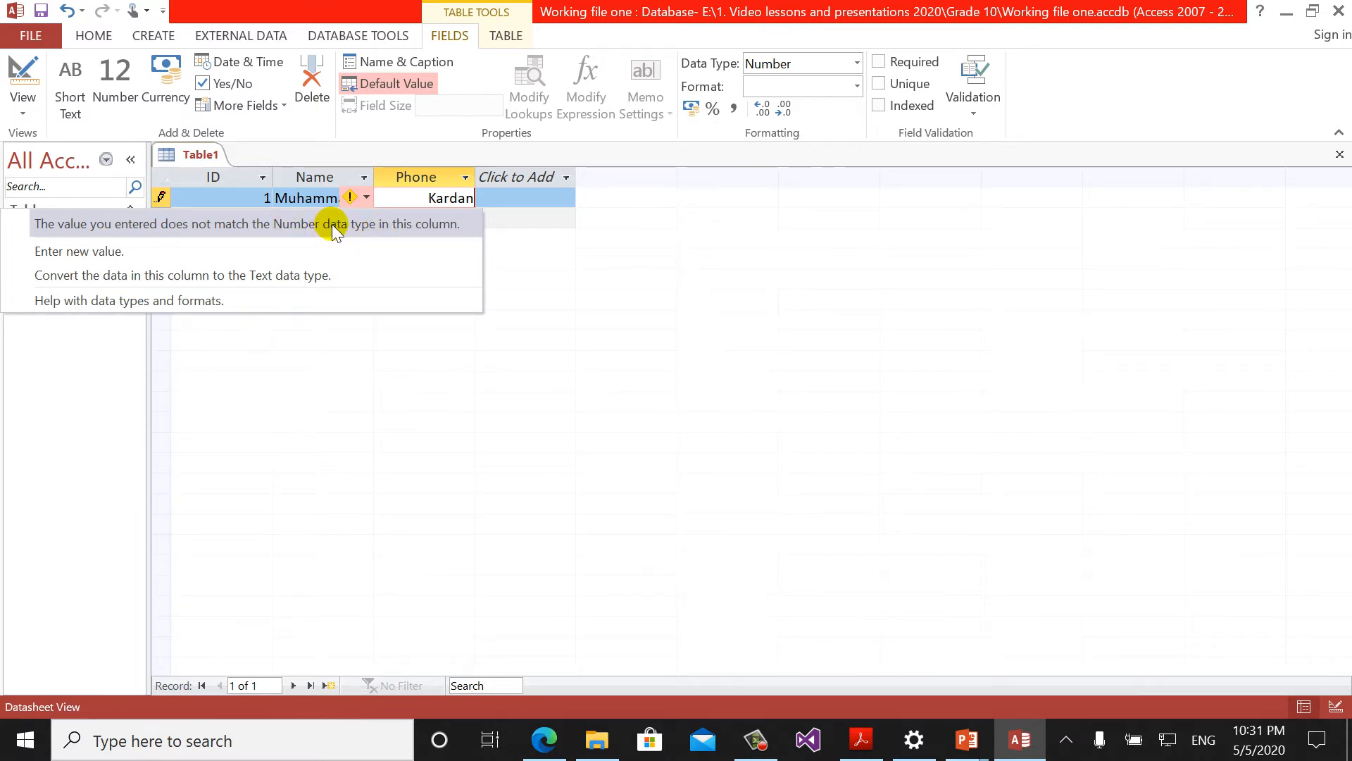
left_click(110, 255)
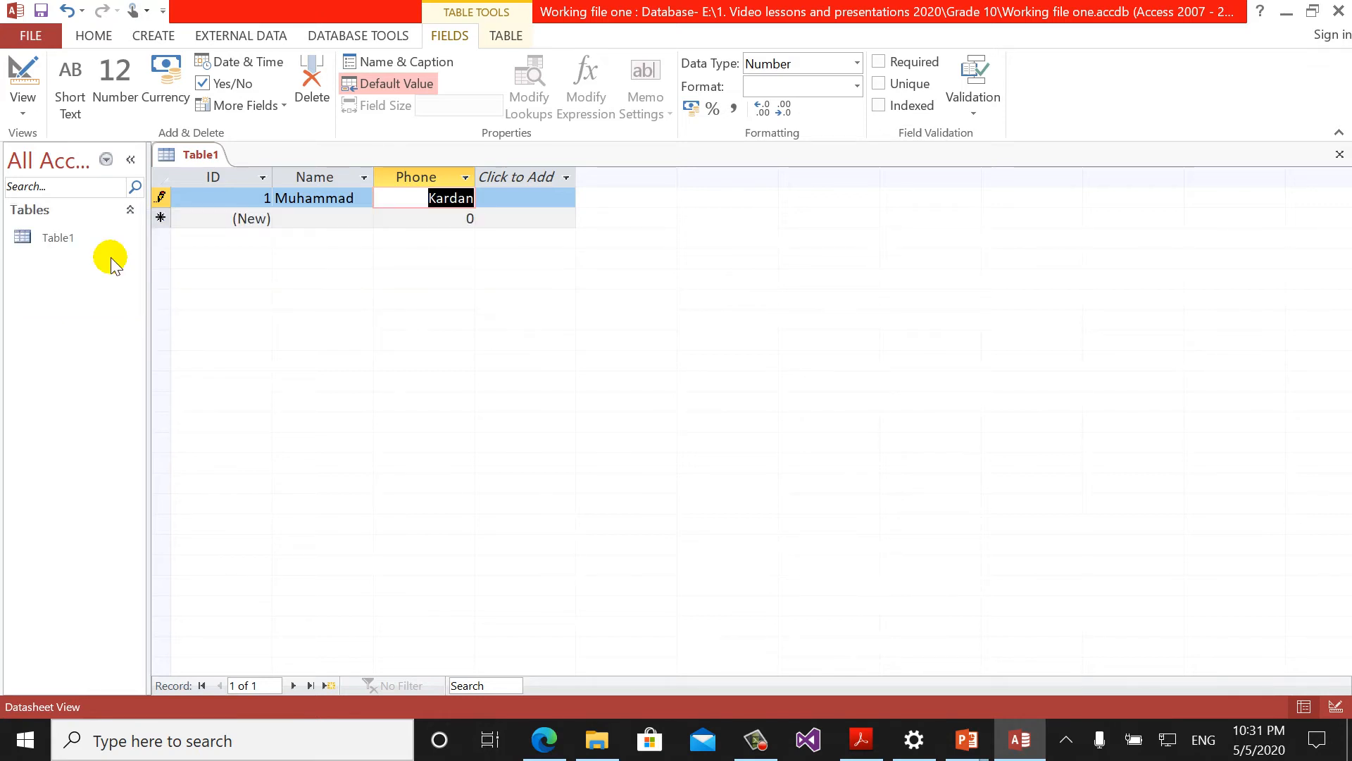
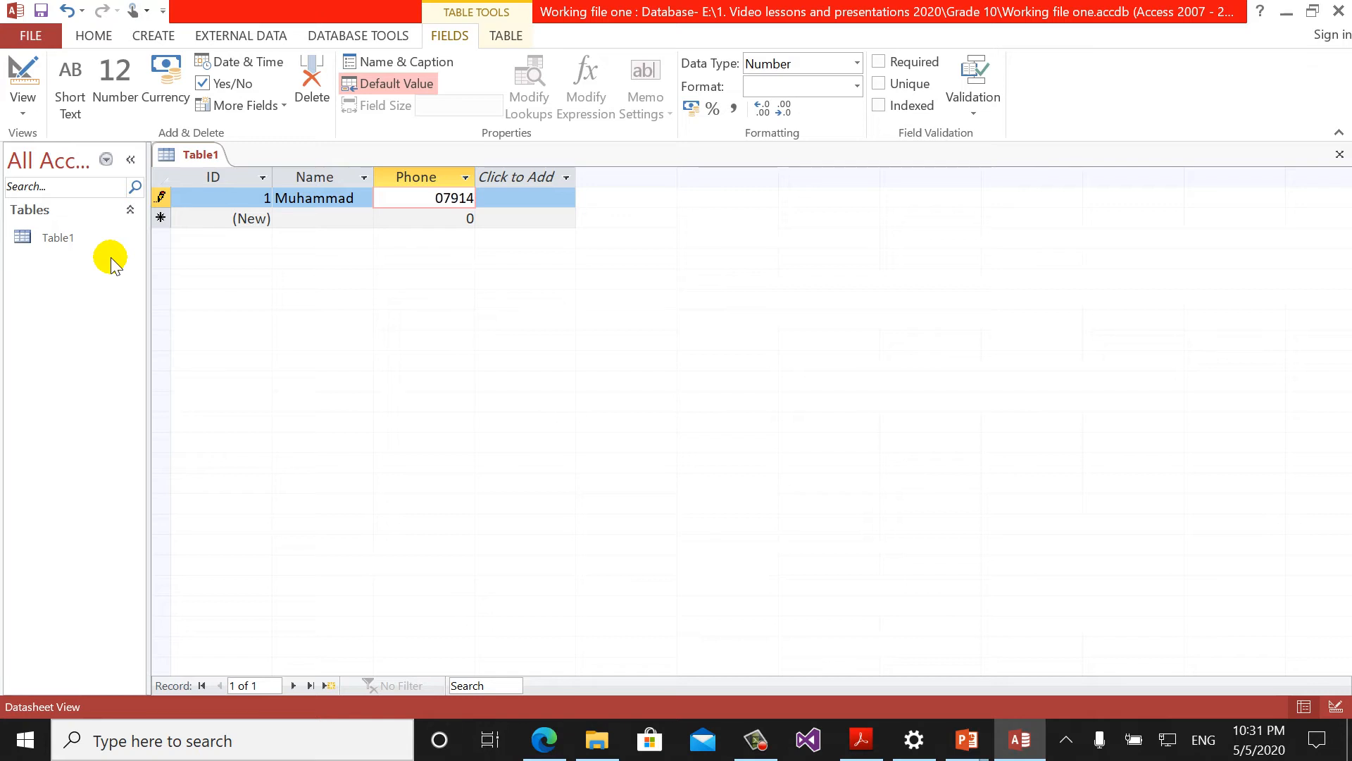
key("Return")
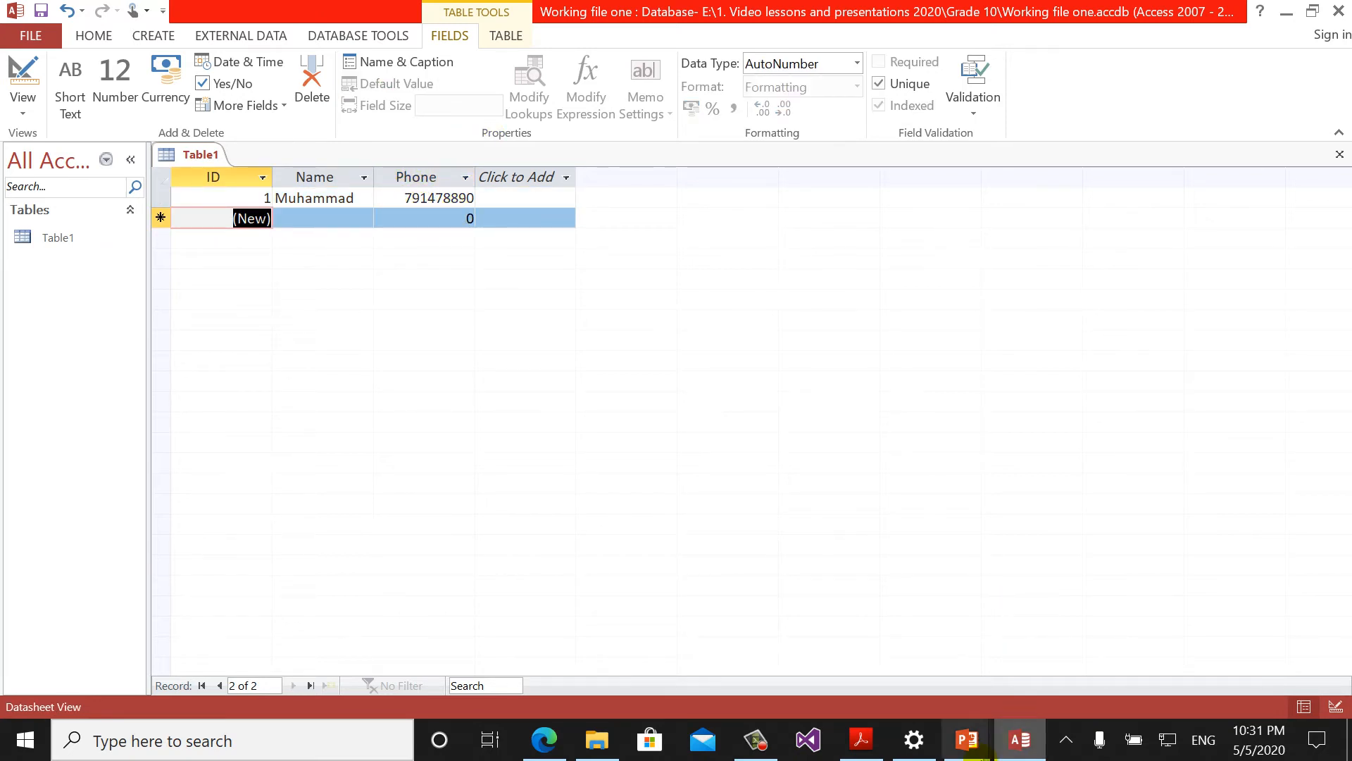
left_click(970, 754)
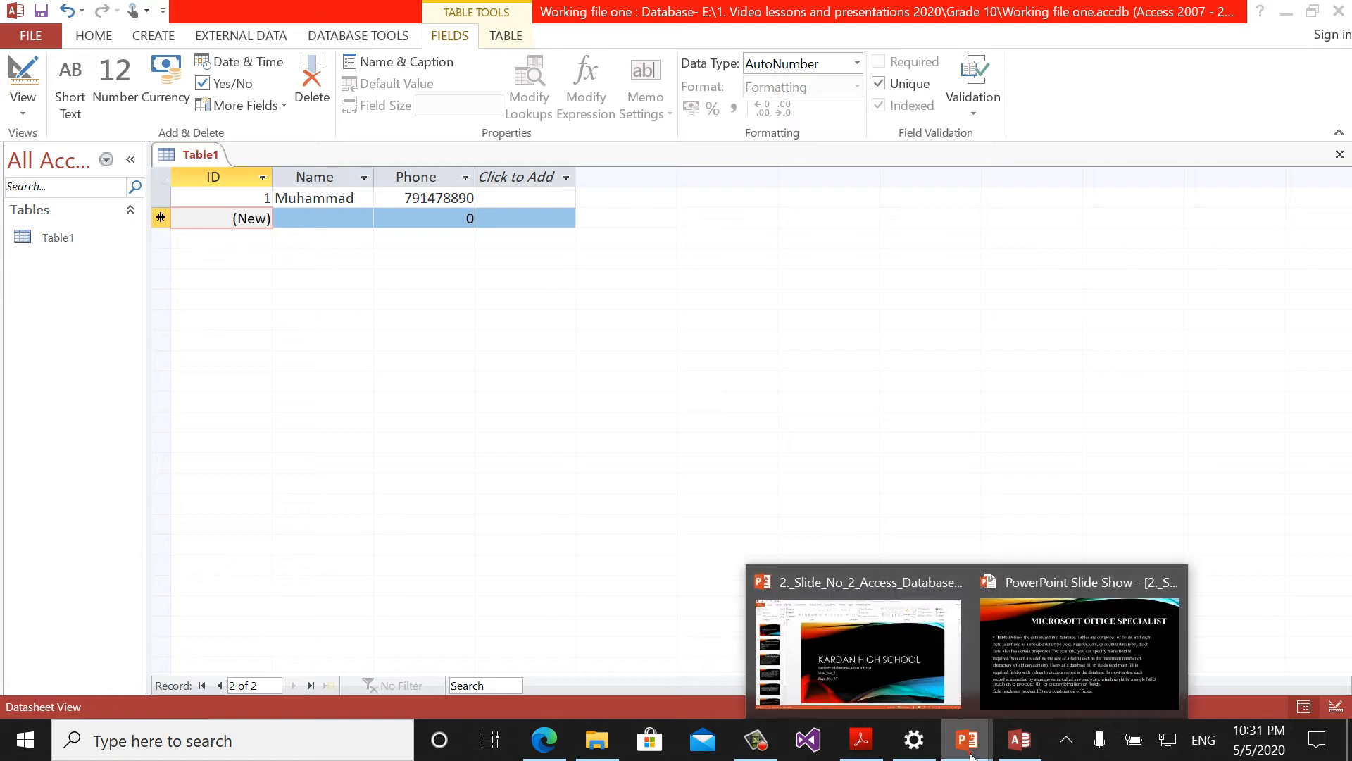
left_click(1034, 674)
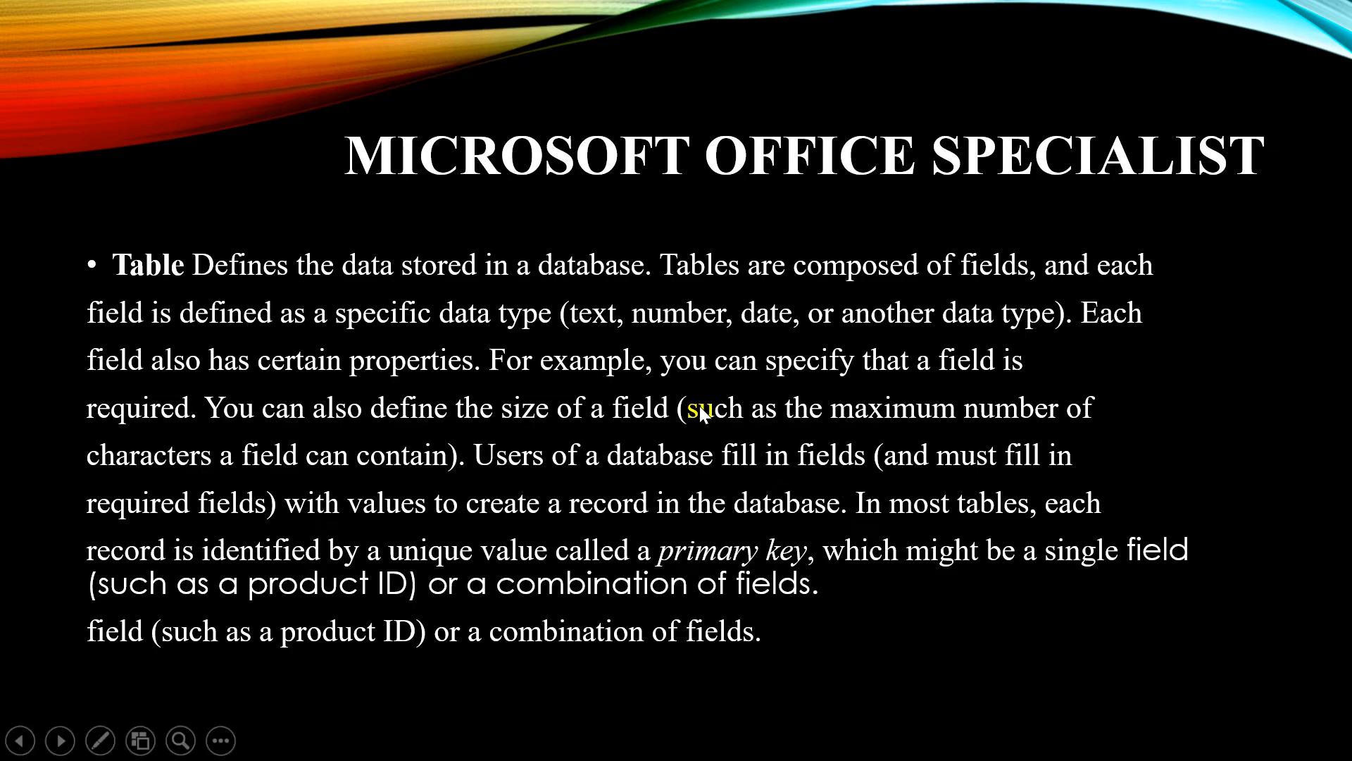